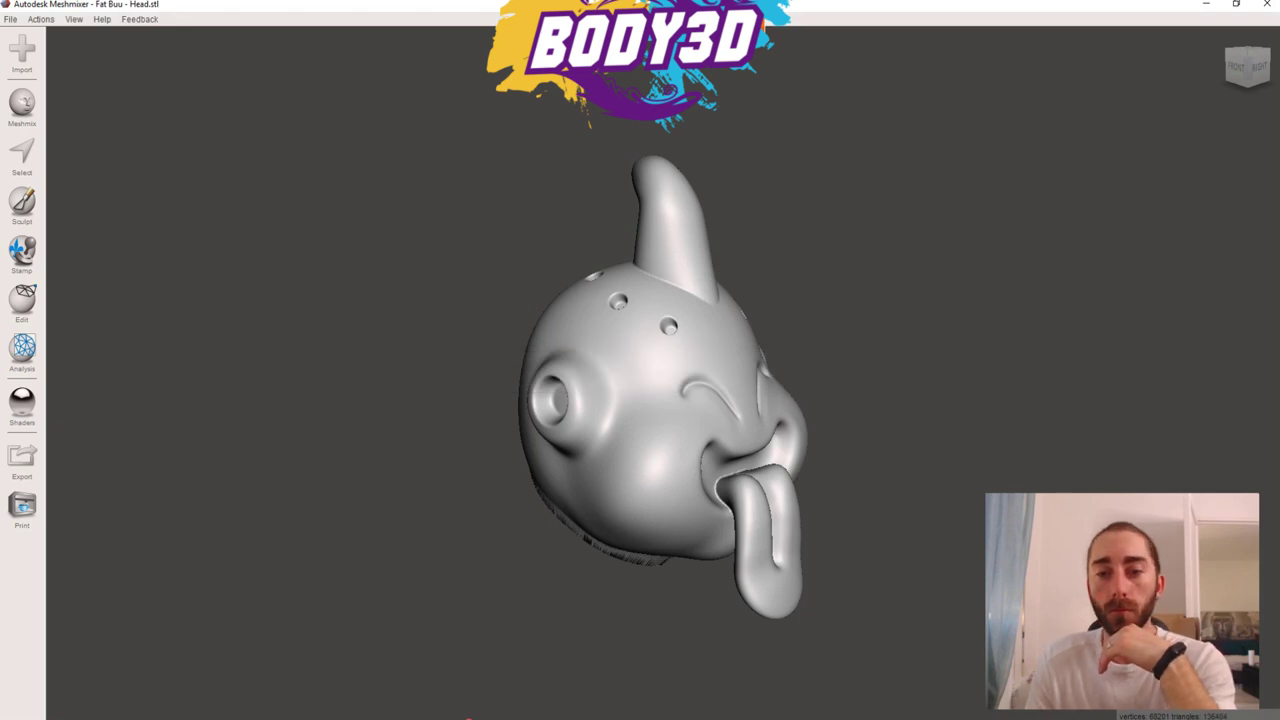
Orbit and zoom around the Fat Buu head to inspect its underside, then return to a front view
mouse_move(468, 718)
right_down()
mouse_move(195, 718)
mouse_move(445, 718)
mouse_move(445, 420)
right_up()
scroll(445, 718, up, 3)
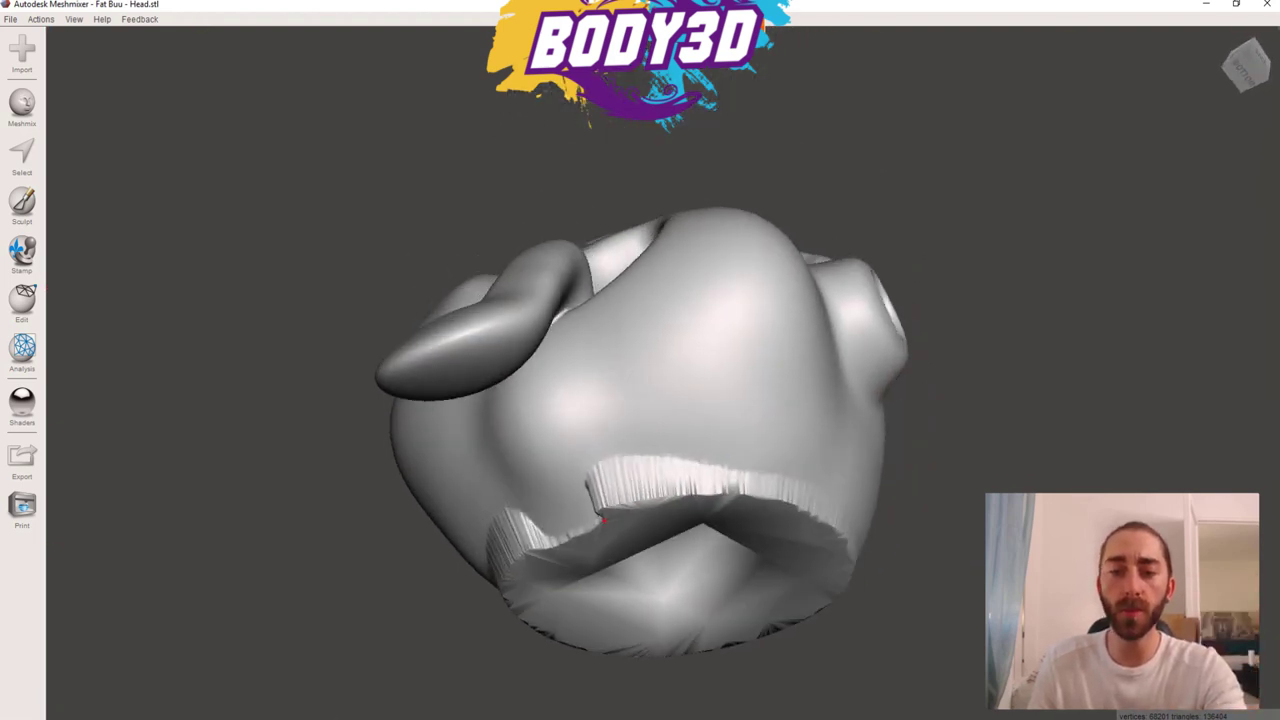
scroll(640, 430, down, 3)
right_drag(640, 430, 640, 300)
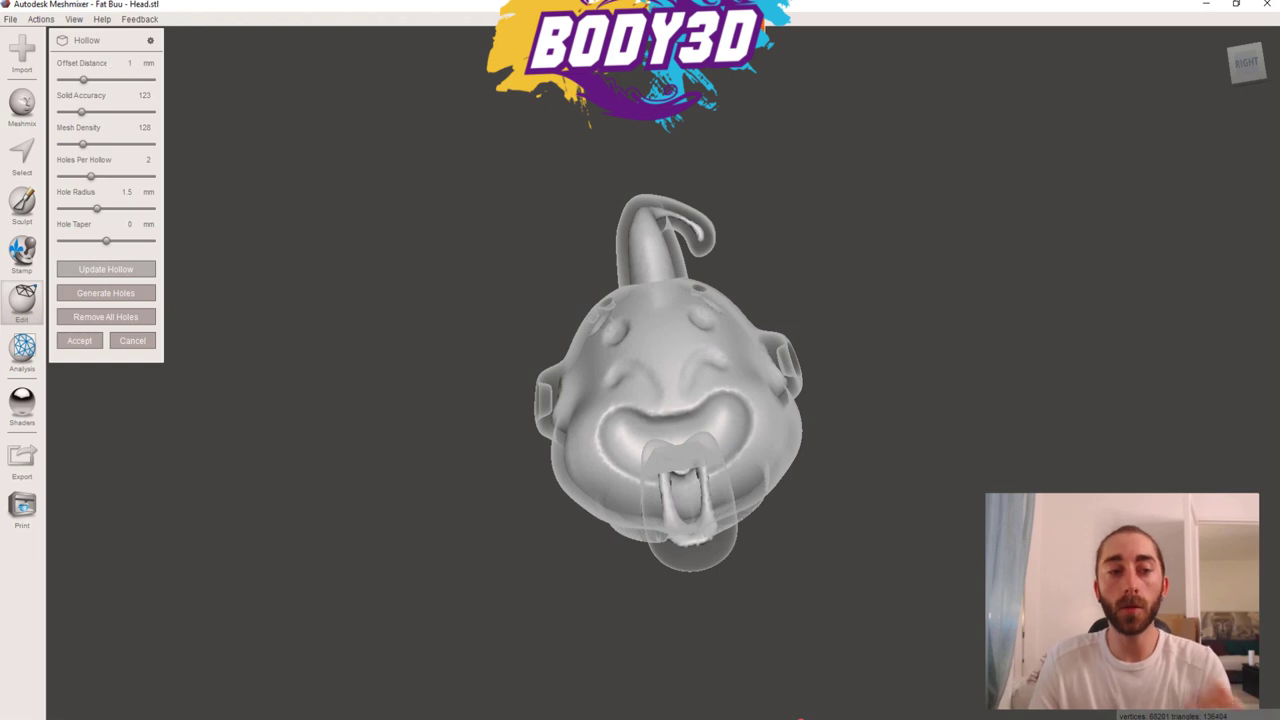
Generate the hollow and drag both 1.5 mm drain holes side by side onto the head's flat underside
key(Return)
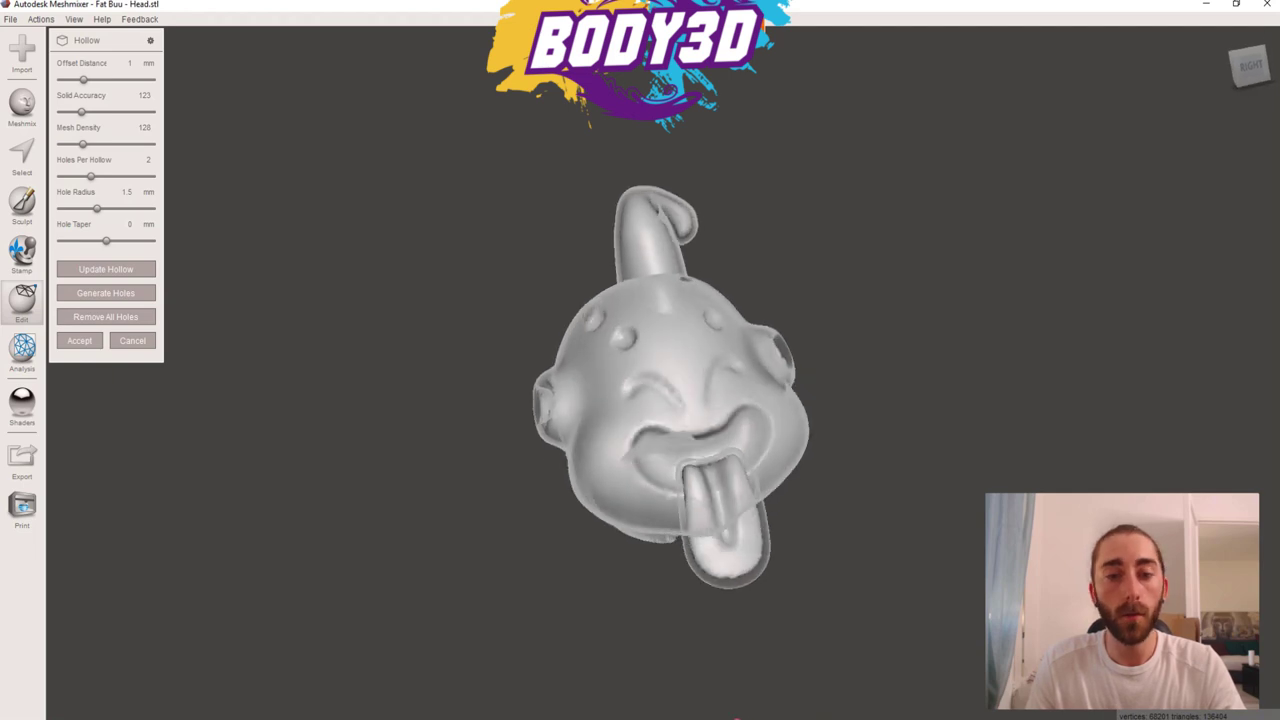
right_drag(818, 717, 583, 717)
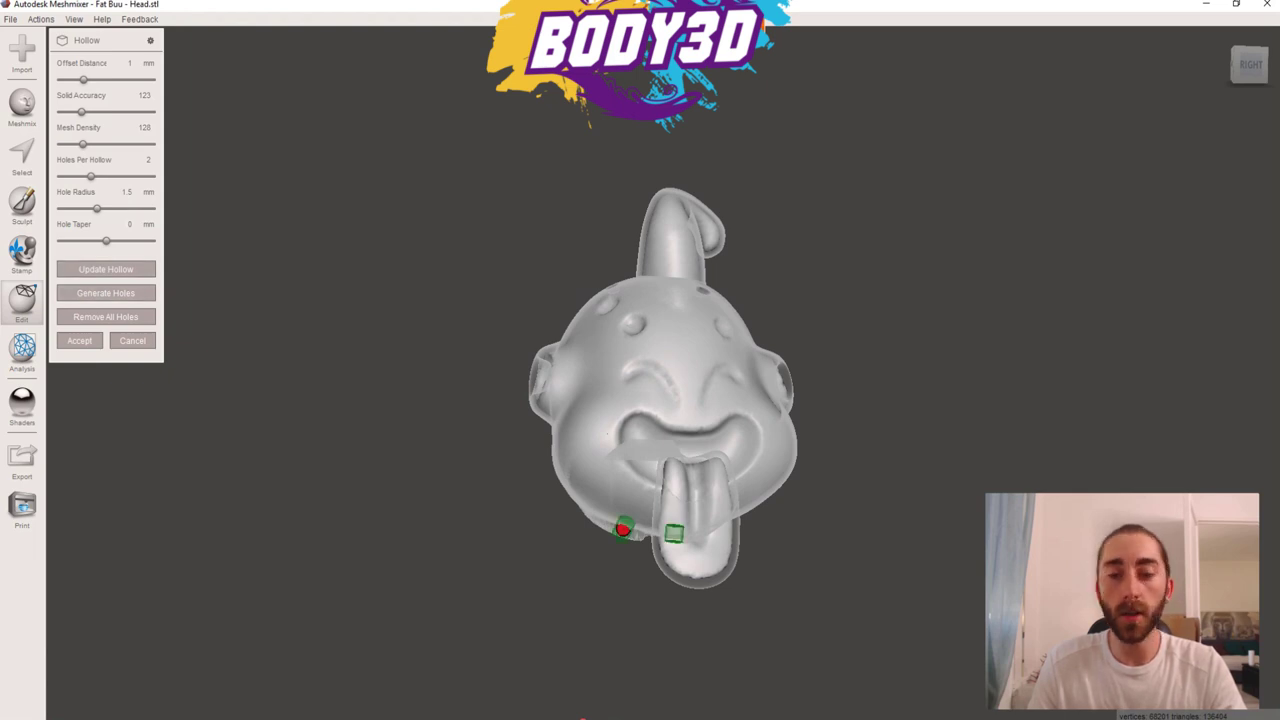
right_drag(583, 717, 676, 328)
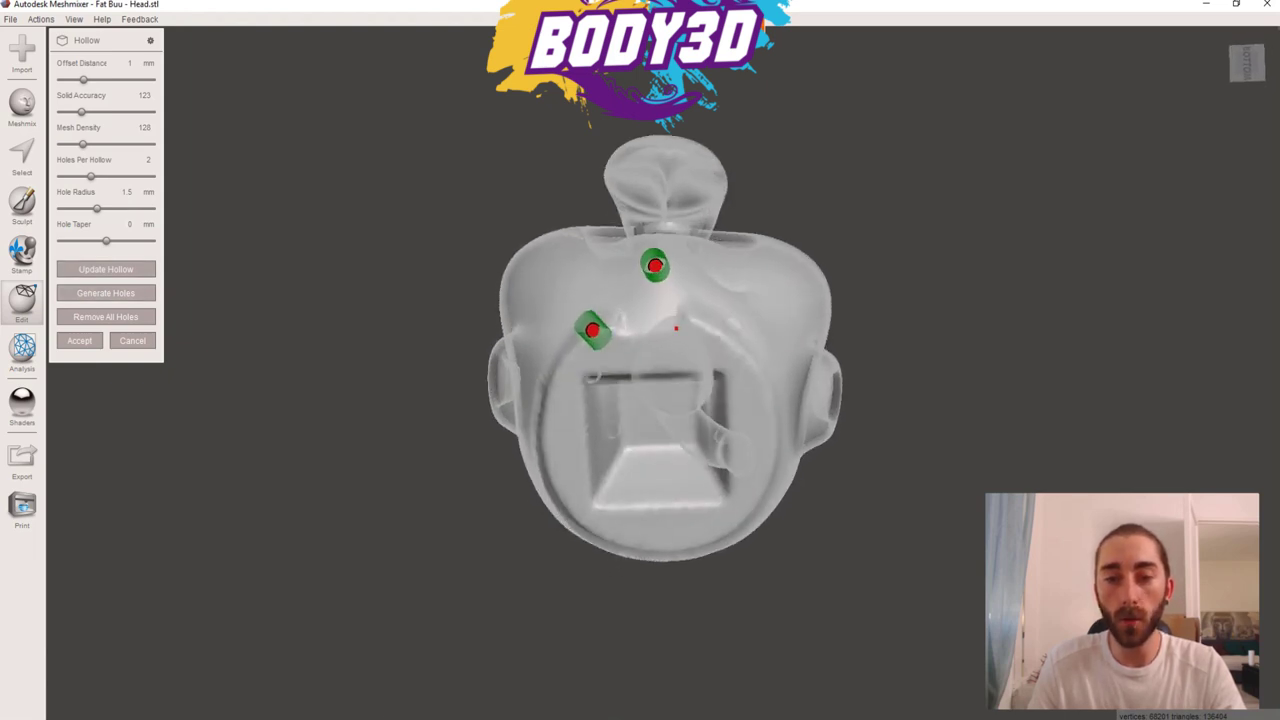
drag(652, 272, 668, 410)
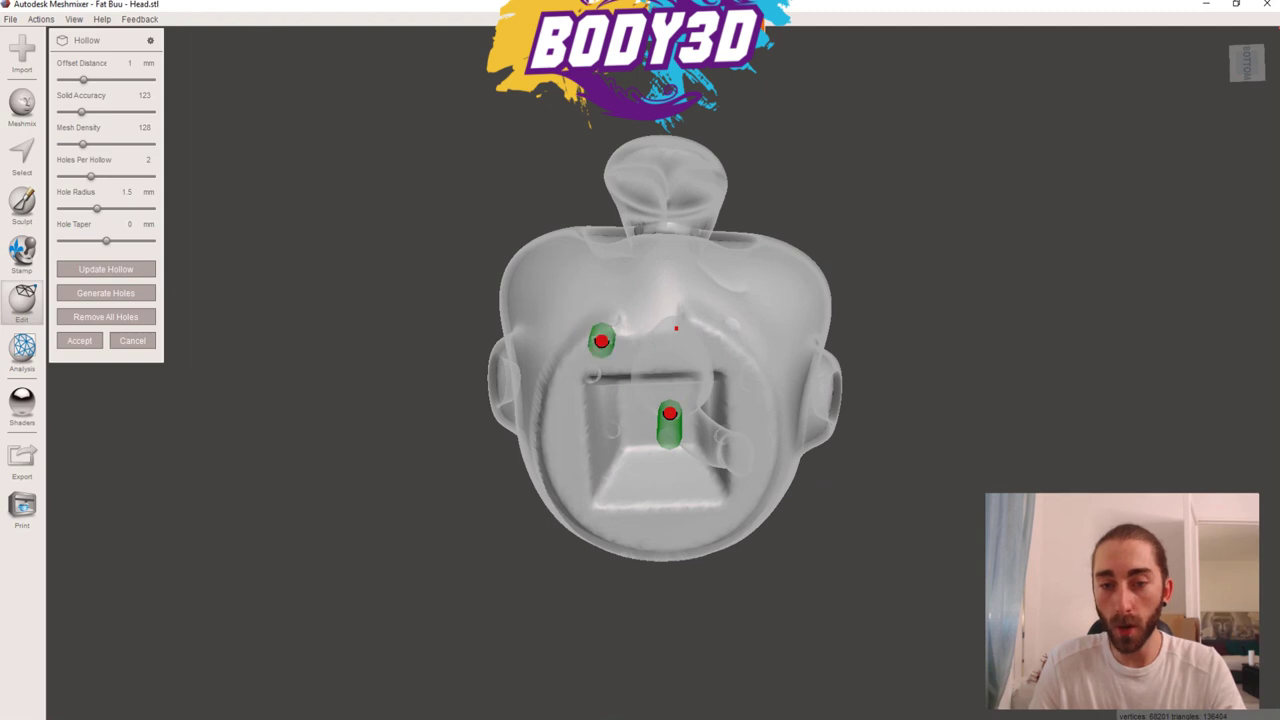
drag(601, 341, 651, 413)
mouse_move(676, 328)
right_down()
mouse_move(691, 342)
mouse_move(699, 481)
right_up()
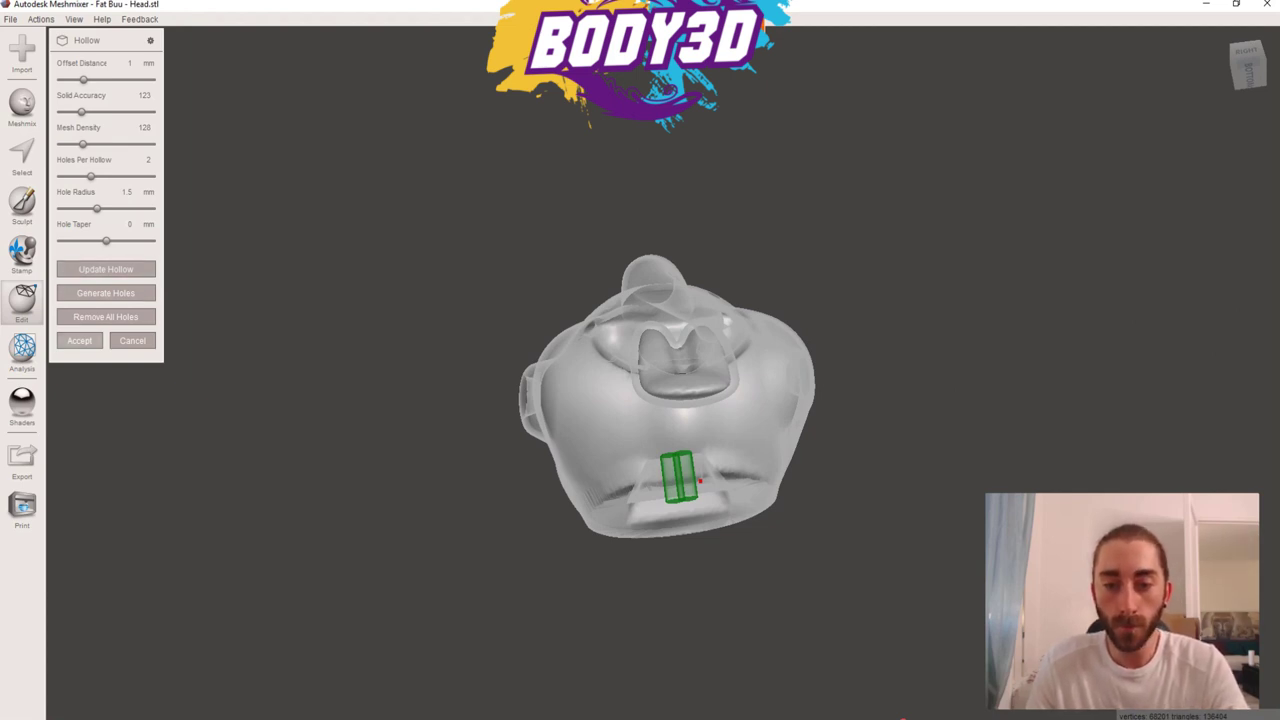
key(Return)
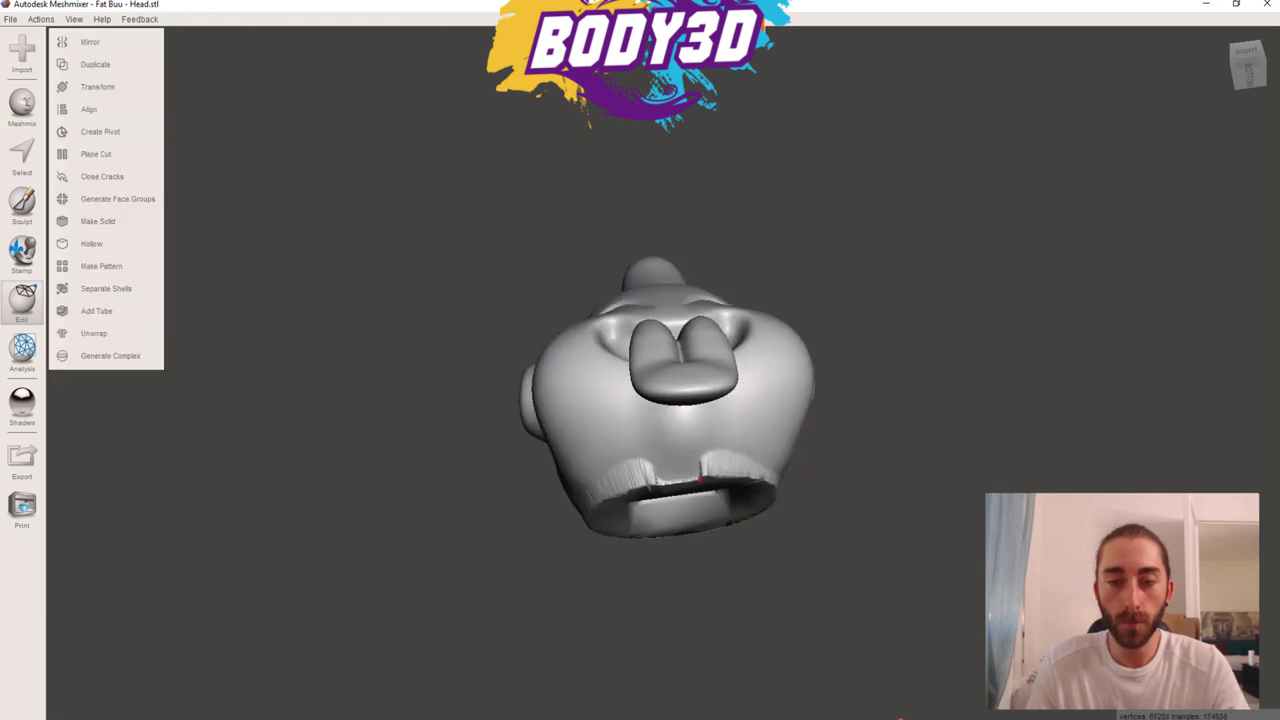
mouse_move(699, 481)
right_down()
mouse_move(671, 152)
mouse_move(661, 521)
right_up()
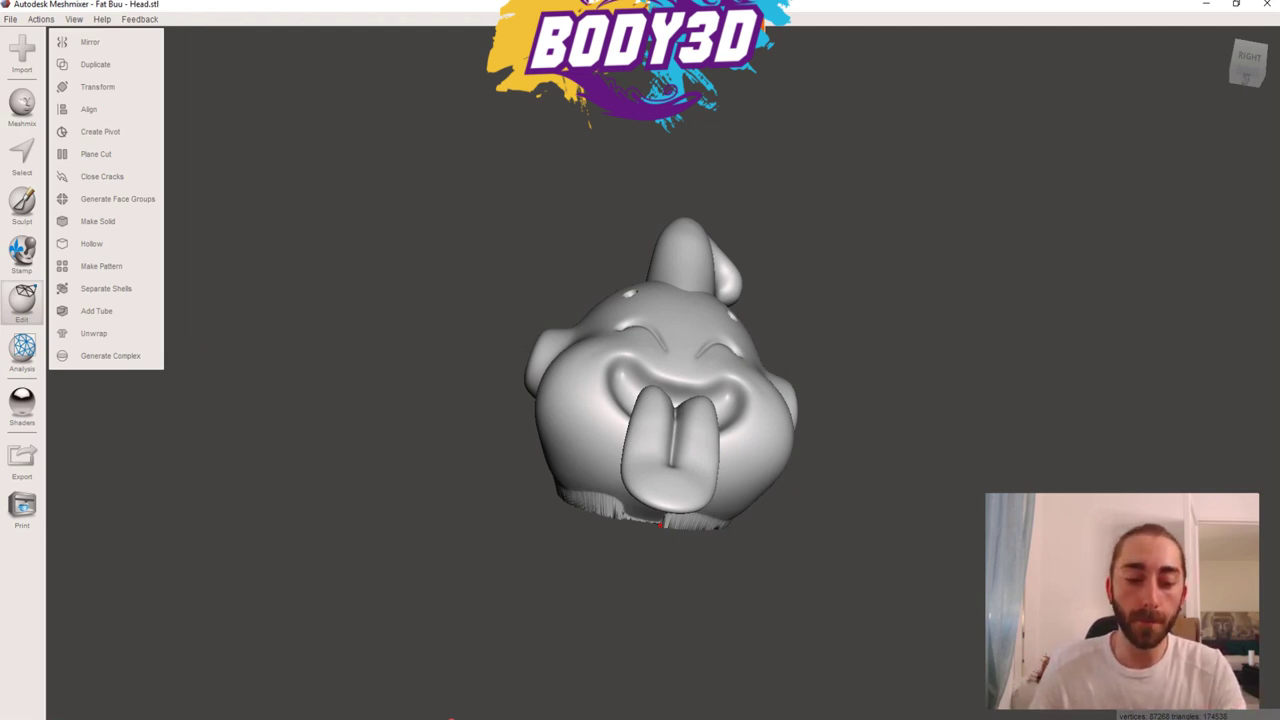
Close Meshmixer, tilt the tete buu.stl head with ChiTuBox's Rotate tool, and show the support settings
click(1266, 4)
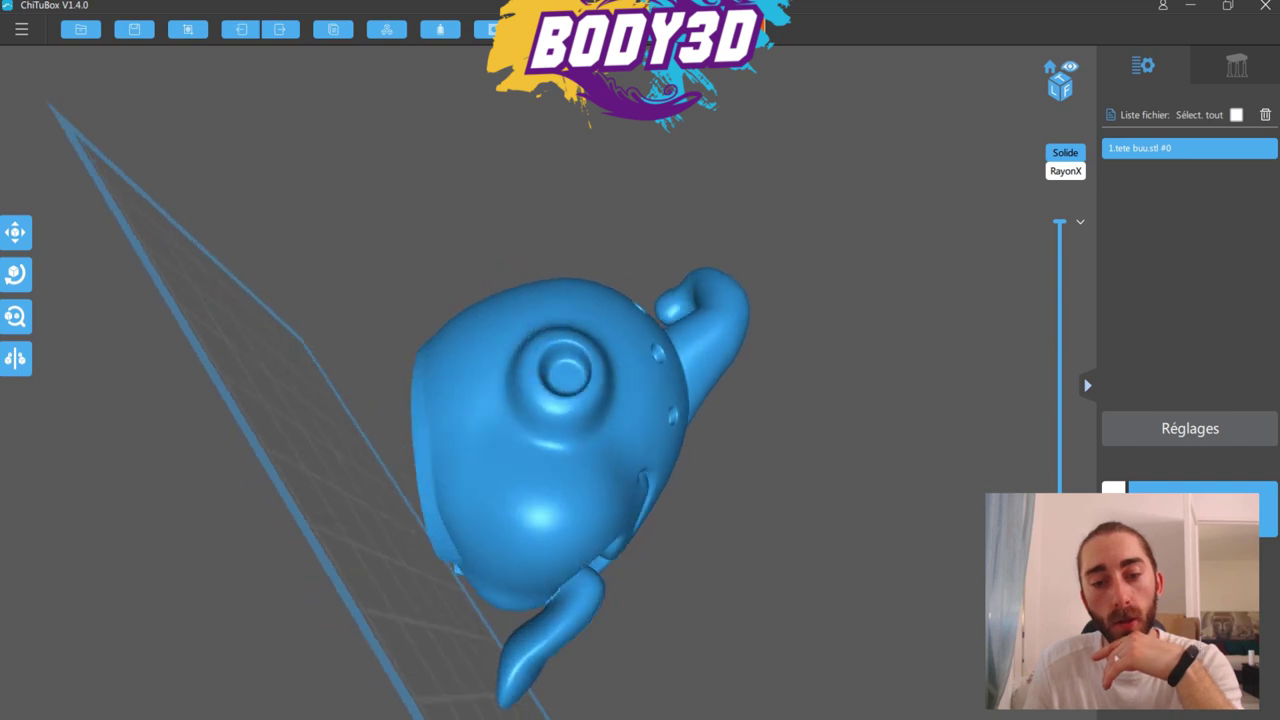
key(r)
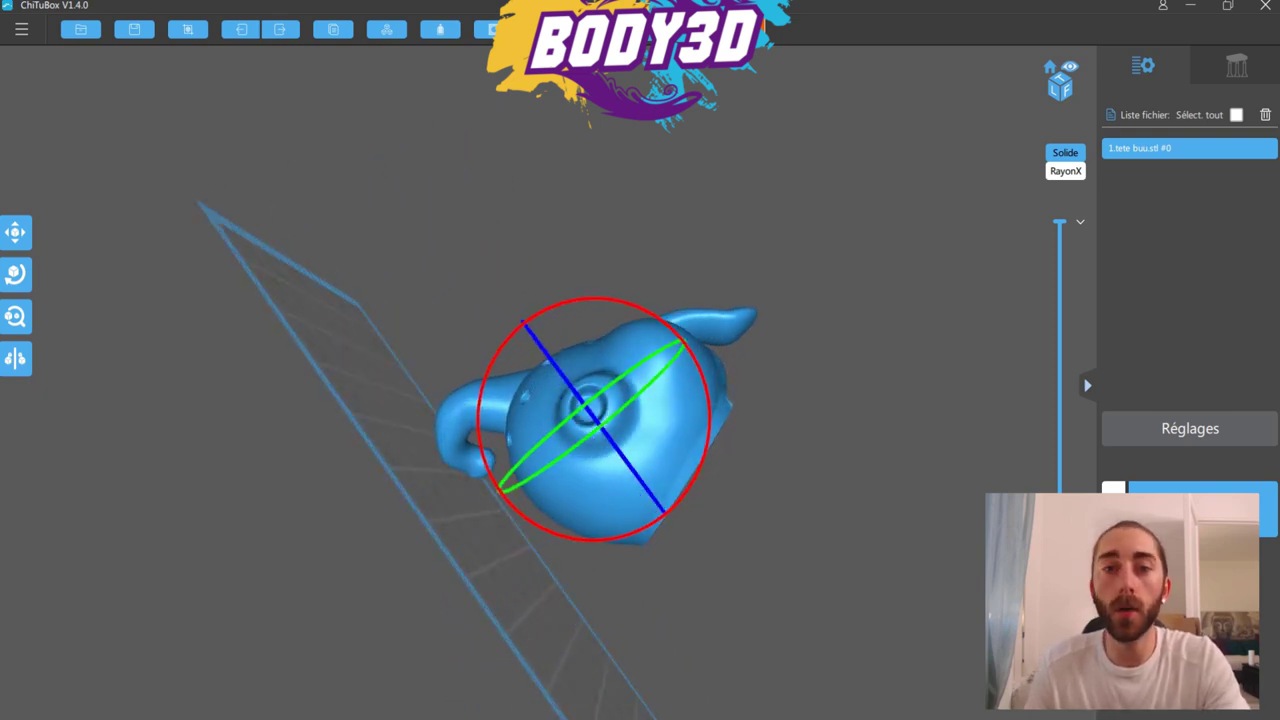
click(1237, 65)
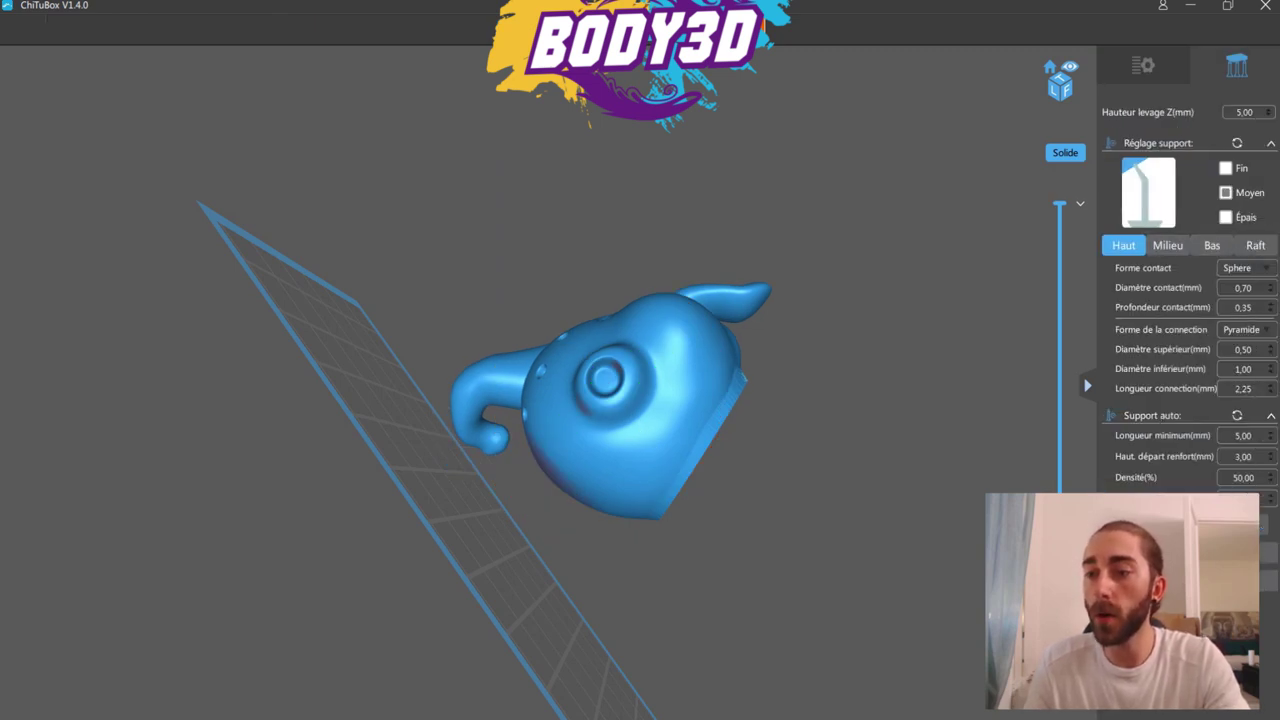
Review the Milieu, Bas, Raft and Haut support tabs, keeping Moyen, and view the head on the plate
click(1167, 245)
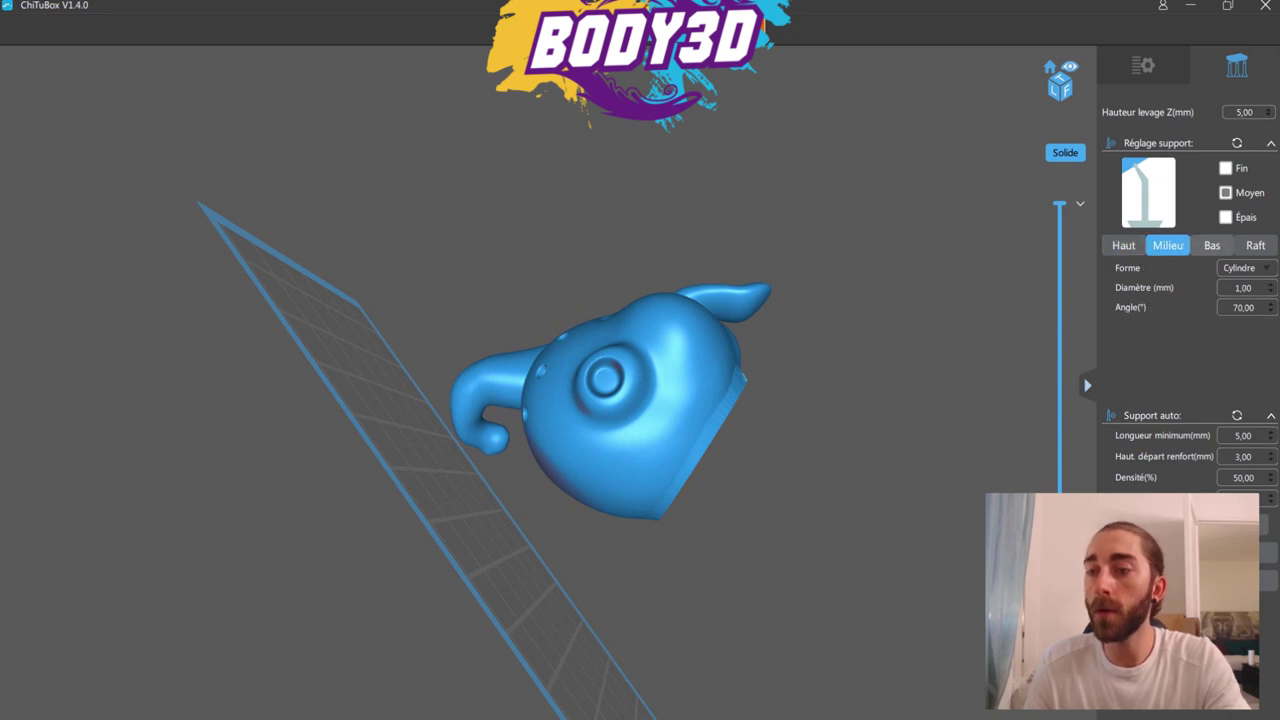
click(1211, 245)
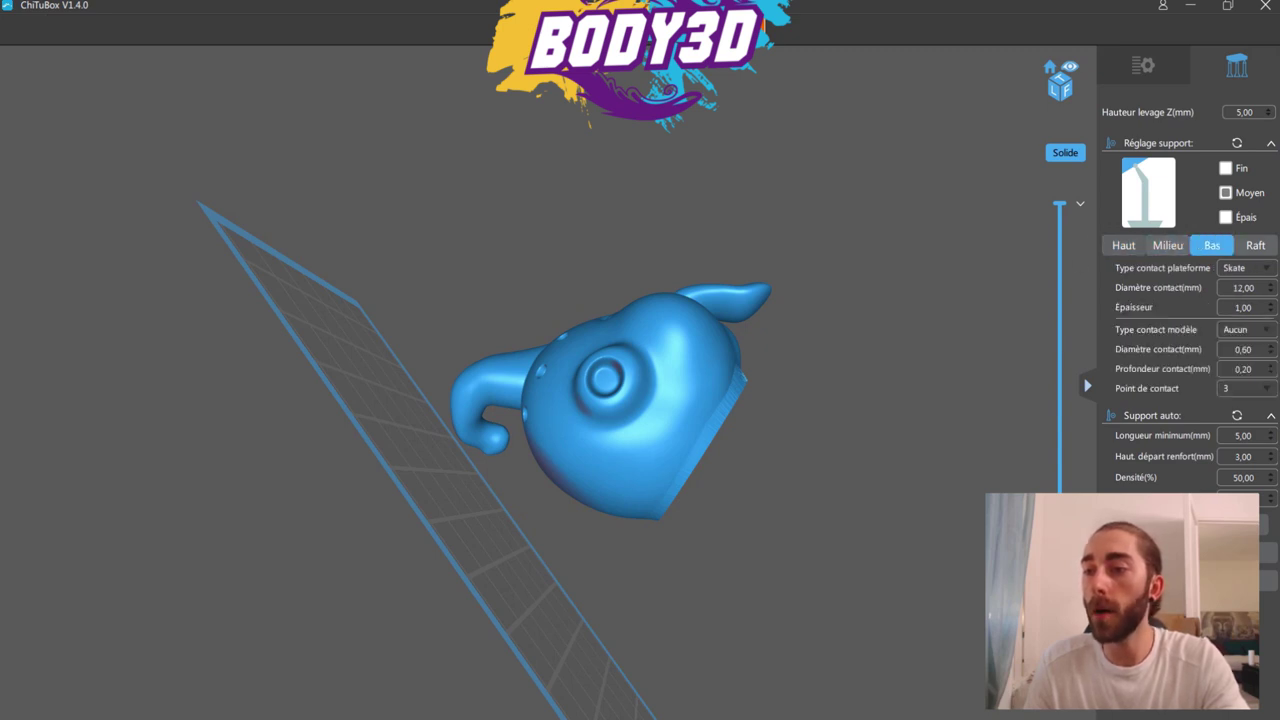
click(1255, 245)
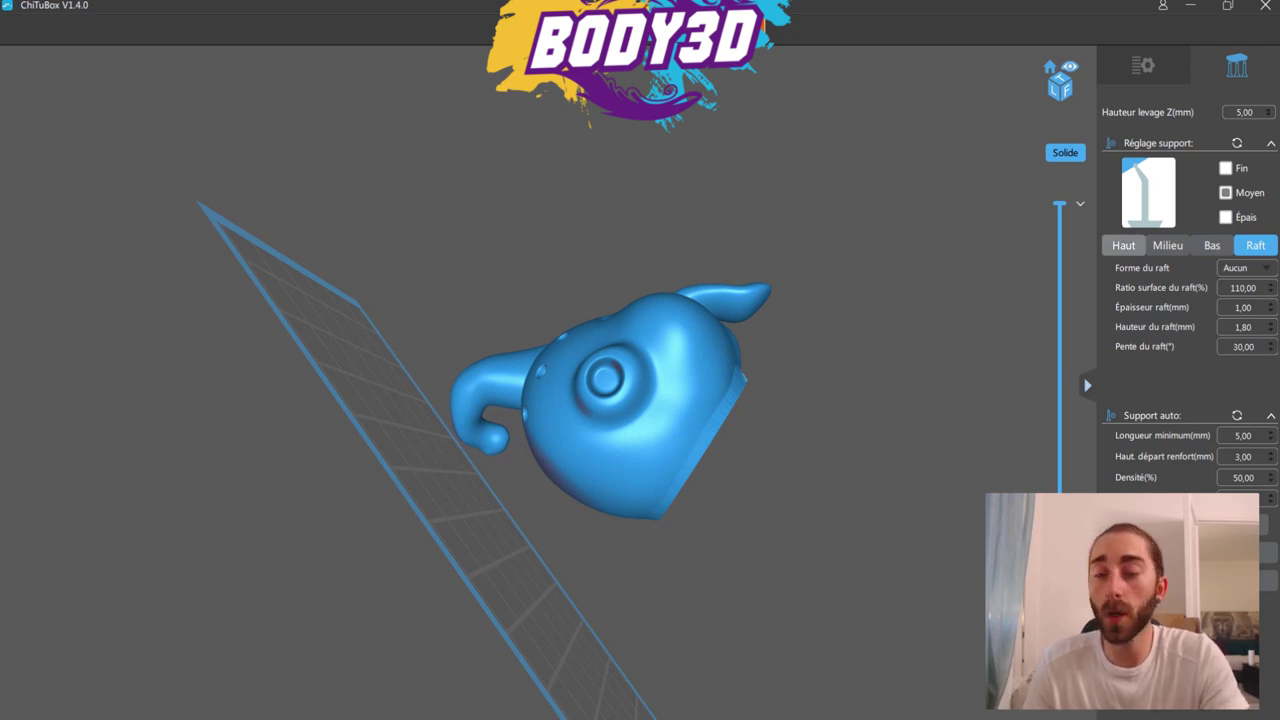
click(1123, 245)
mouse_move(850, 400)
mouse_down()
mouse_move(820, 430)
mouse_move(712, 452)
mouse_up()
scroll(600, 400, up, 3)
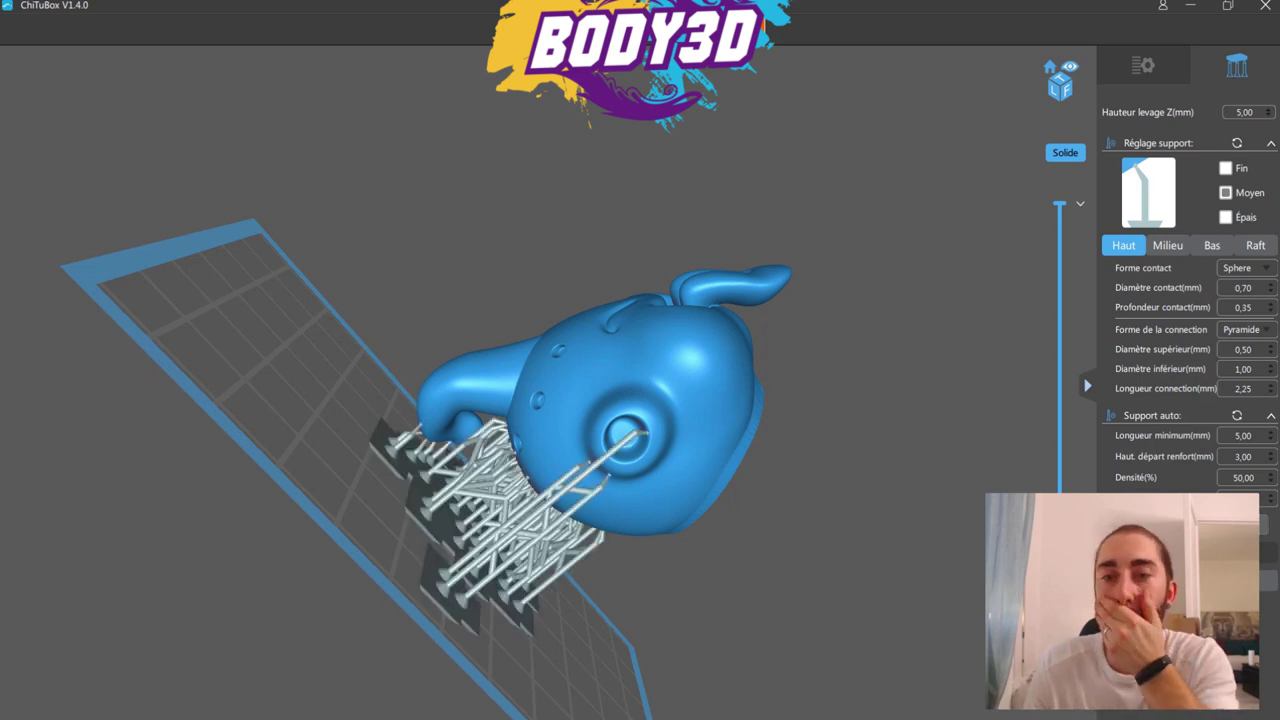
mouse_move(712, 452)
mouse_down()
mouse_move(690, 452)
mouse_move(700, 440)
mouse_up()
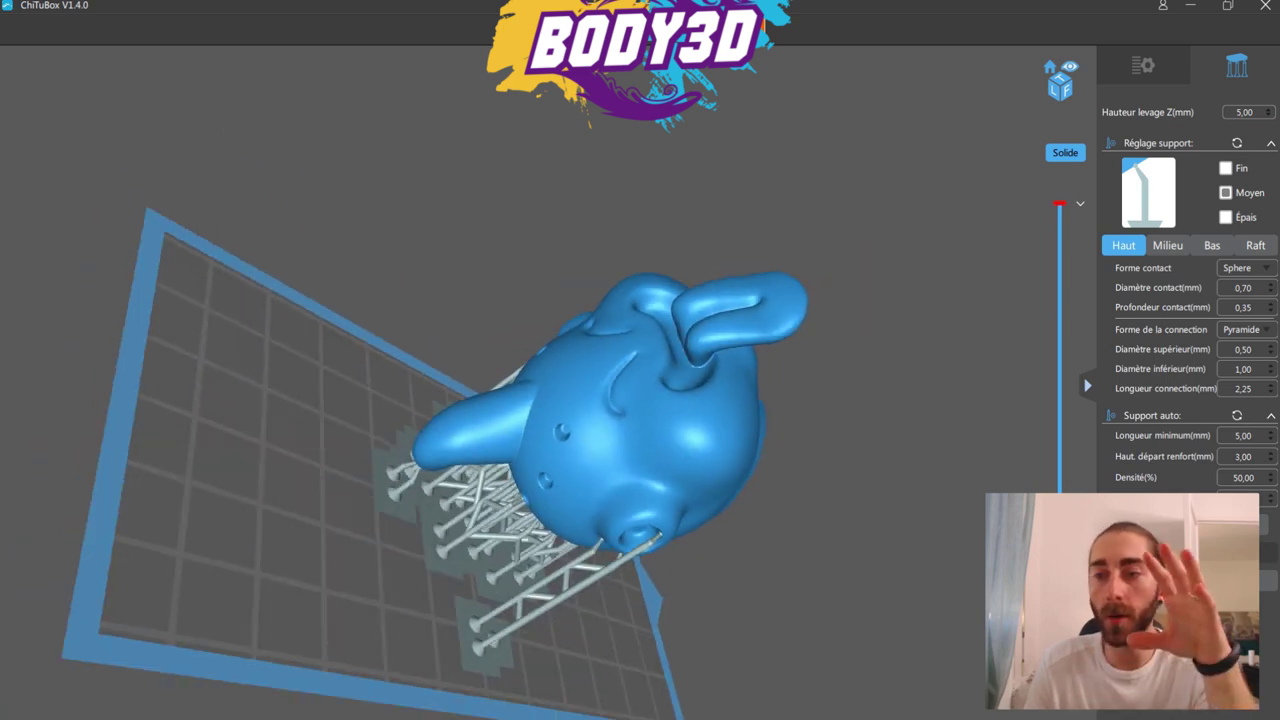
drag(1060, 204, 1060, 660)
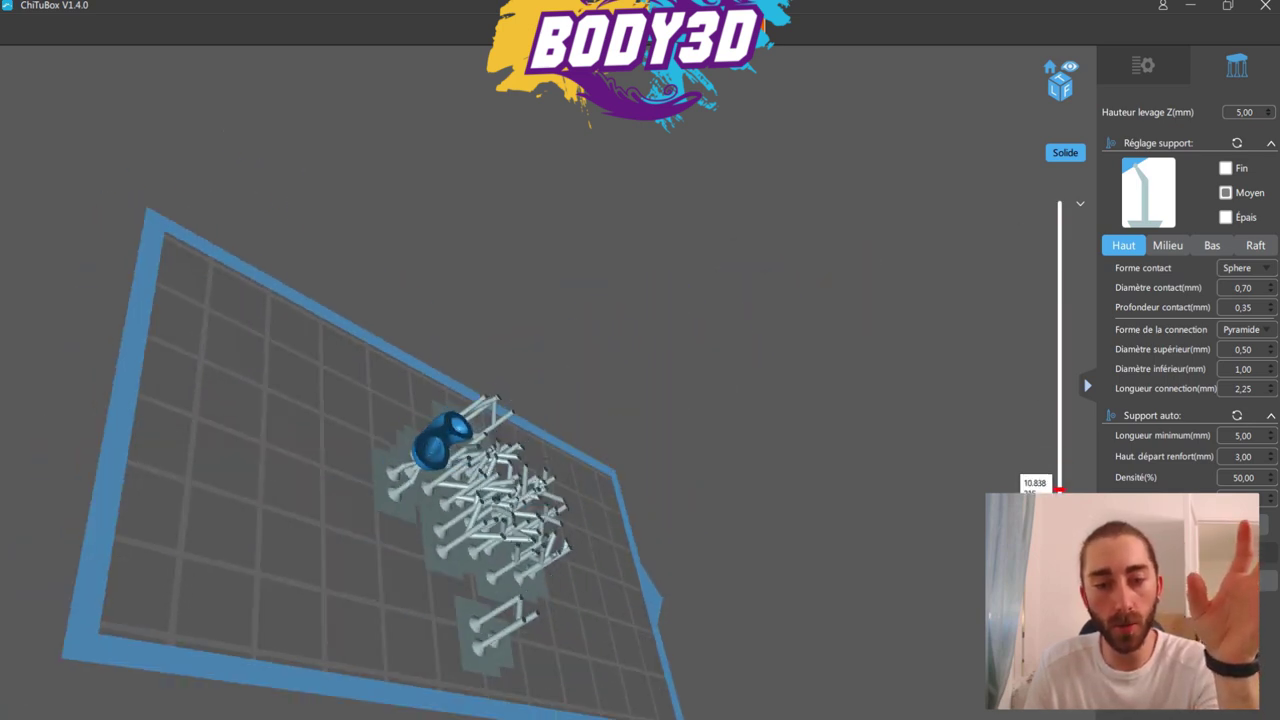
scroll(640, 390, up, 1)
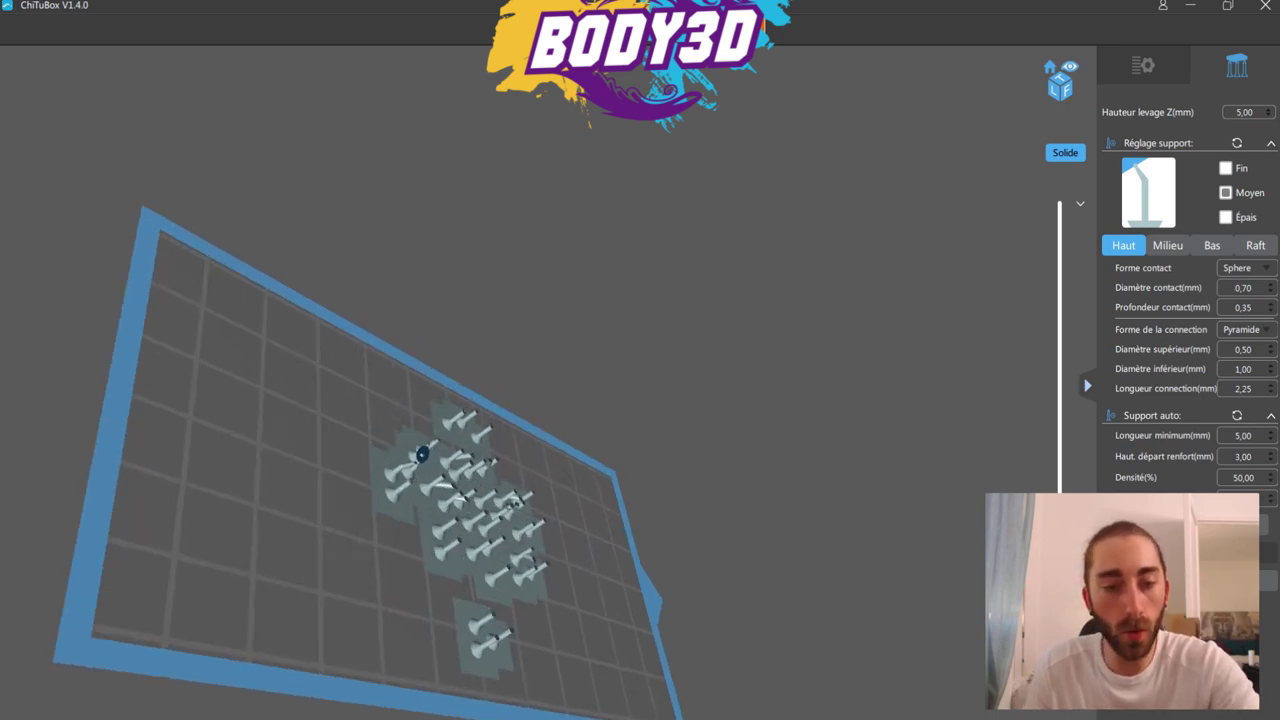
scroll(640, 390, up, 2)
mouse_move(478, 540)
right_down()
mouse_move(486, 564)
mouse_move(470, 540)
right_up()
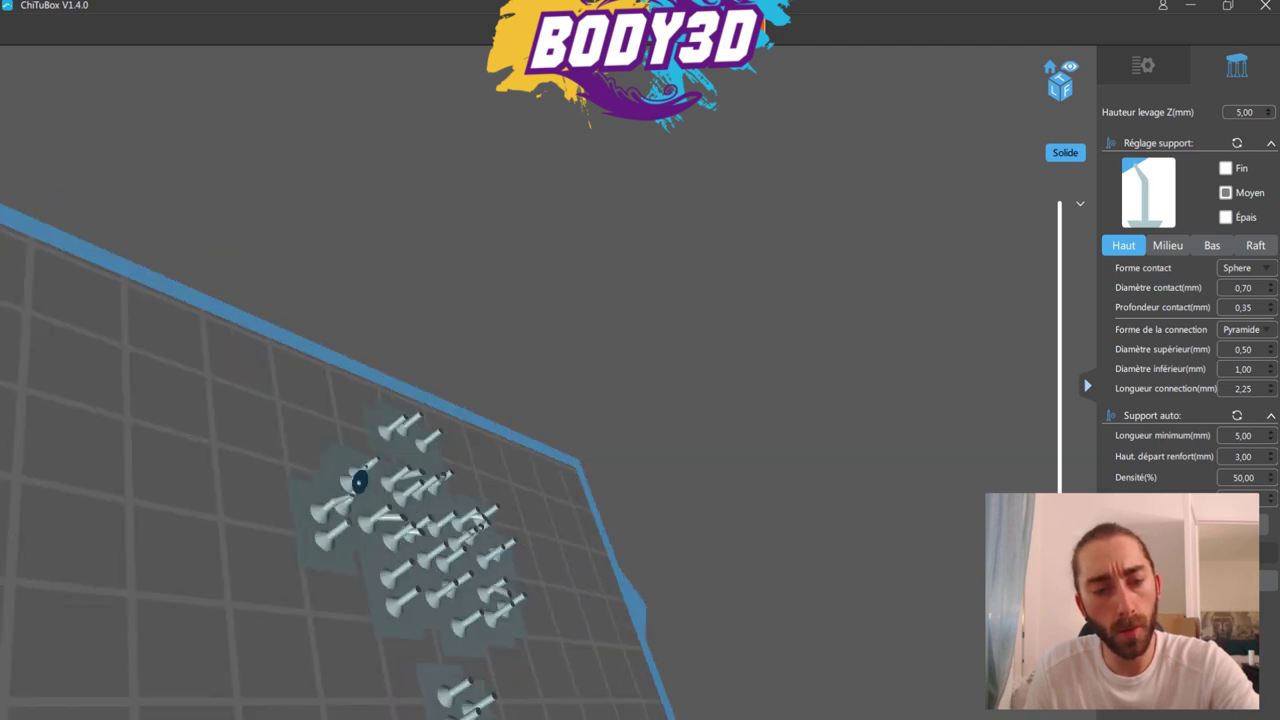
mouse_move(358, 481)
right_down()
mouse_move(417, 460)
mouse_move(430, 437)
mouse_move(430, 455)
right_up()
scroll(430, 455, up, 2)
scroll(349, 531, up, 2)
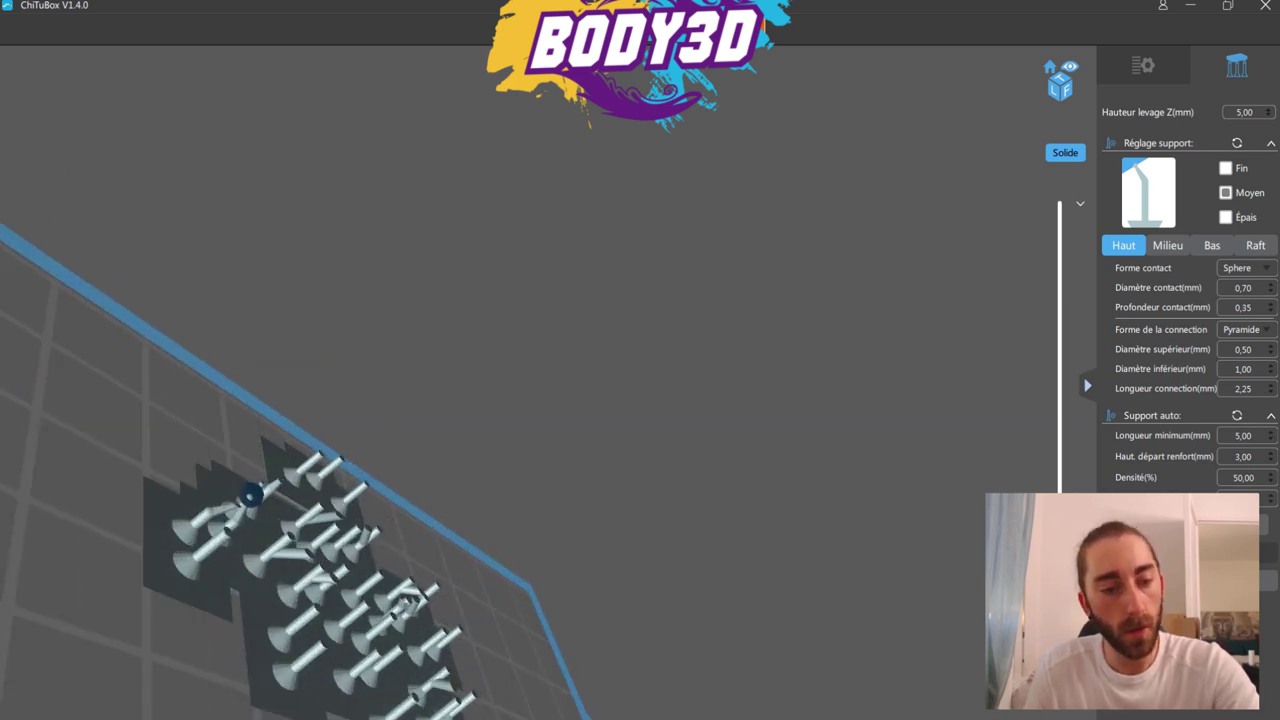
scroll(251, 494, up, 1)
scroll(247, 492, up, 2)
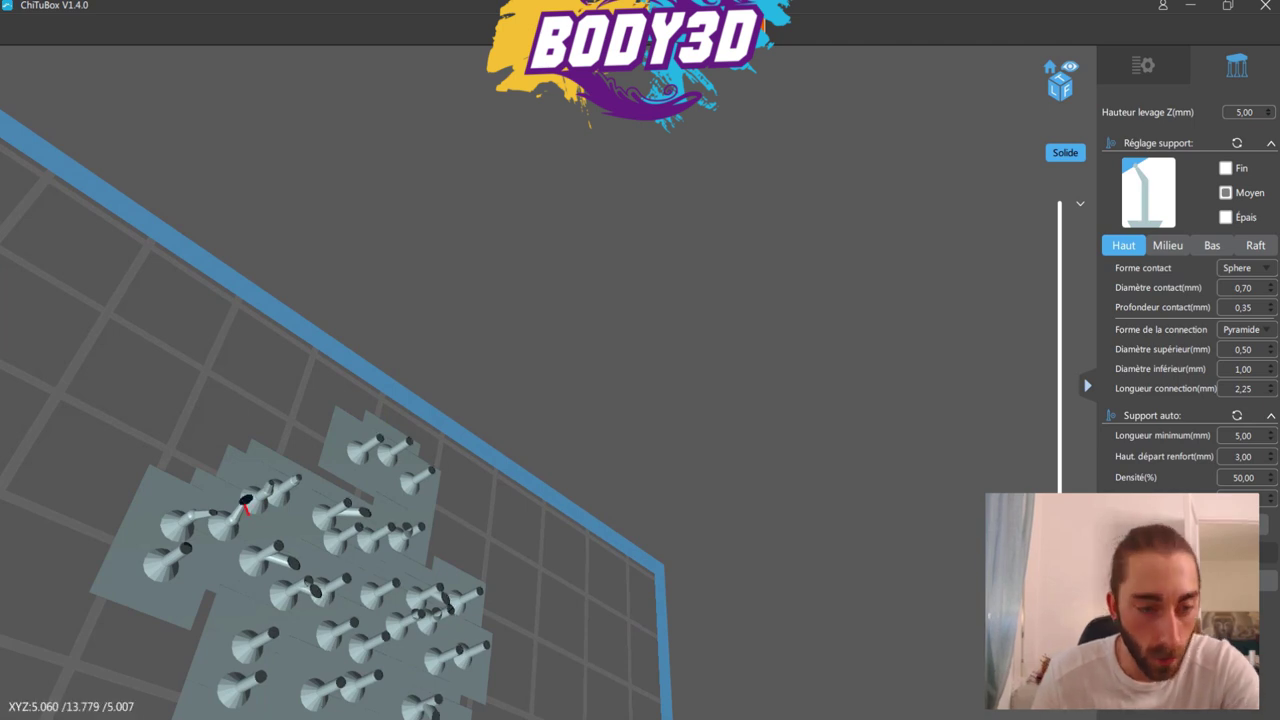
click(245, 497)
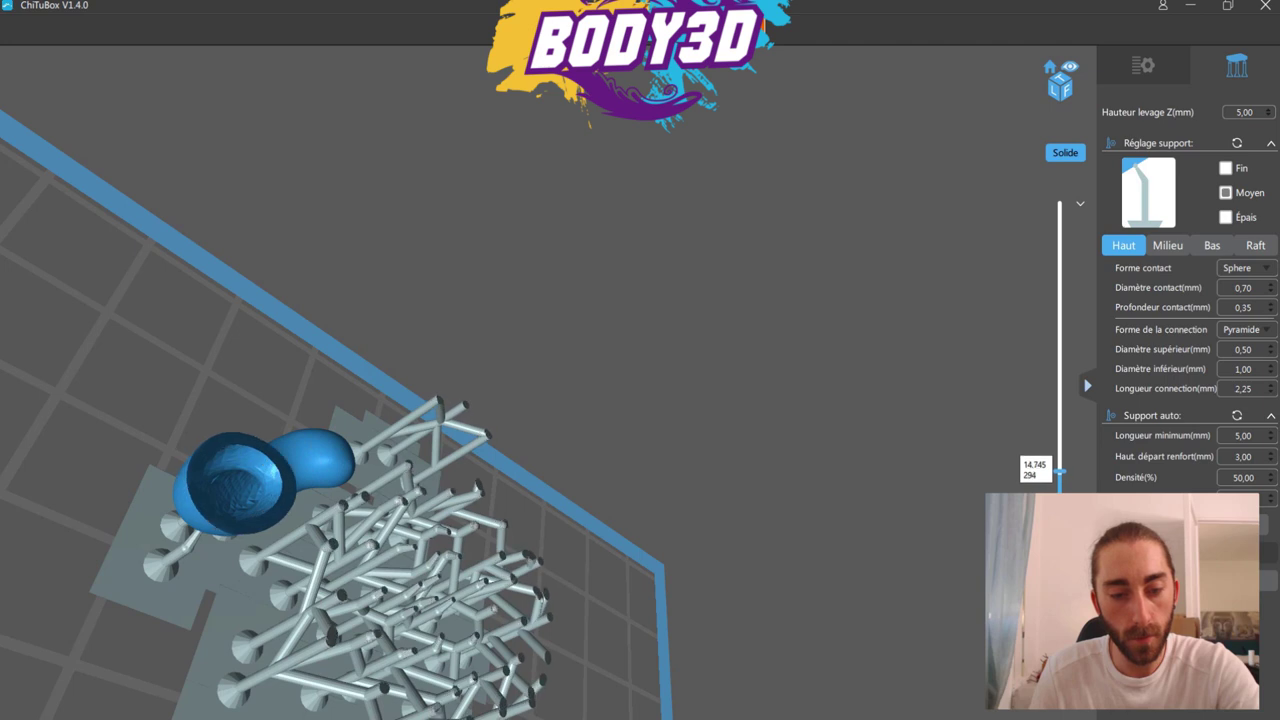
Step the layer preview up through the hollow head one layer at a time
key(Down)
key(Down)
key(Down)
key(Down)
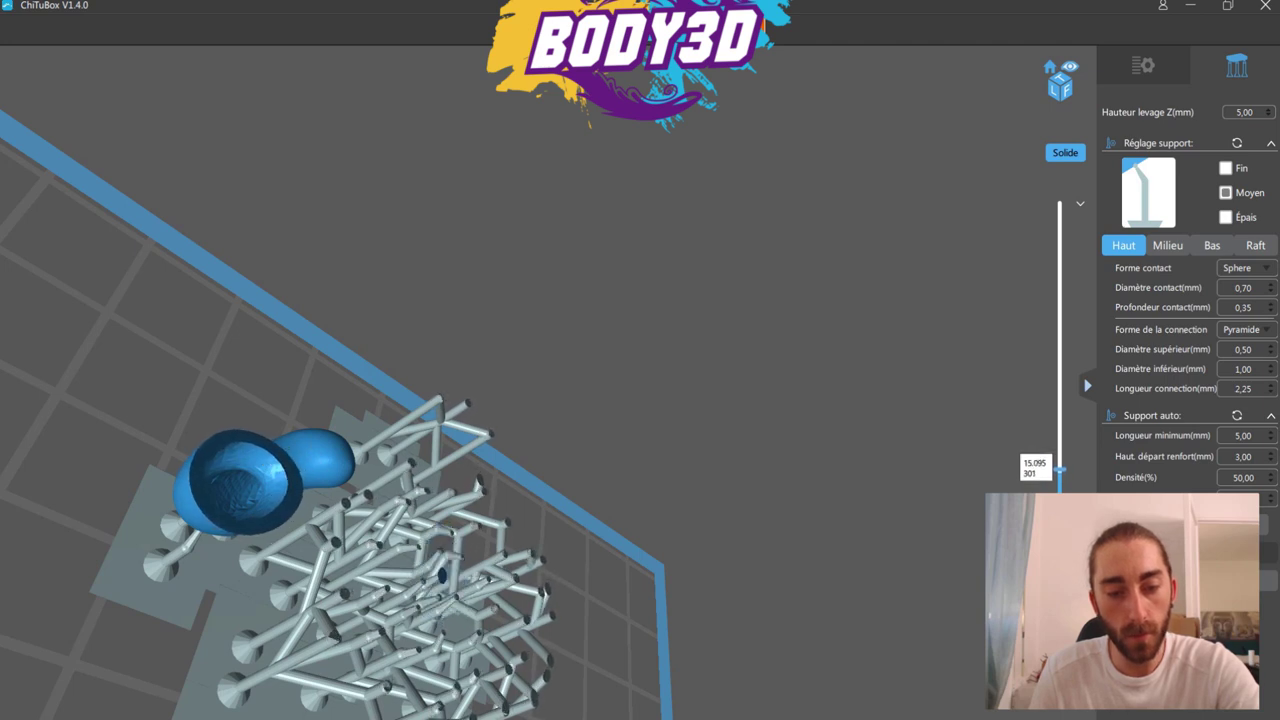
key(Up)
key(Up)
key(Up)
key(Up)
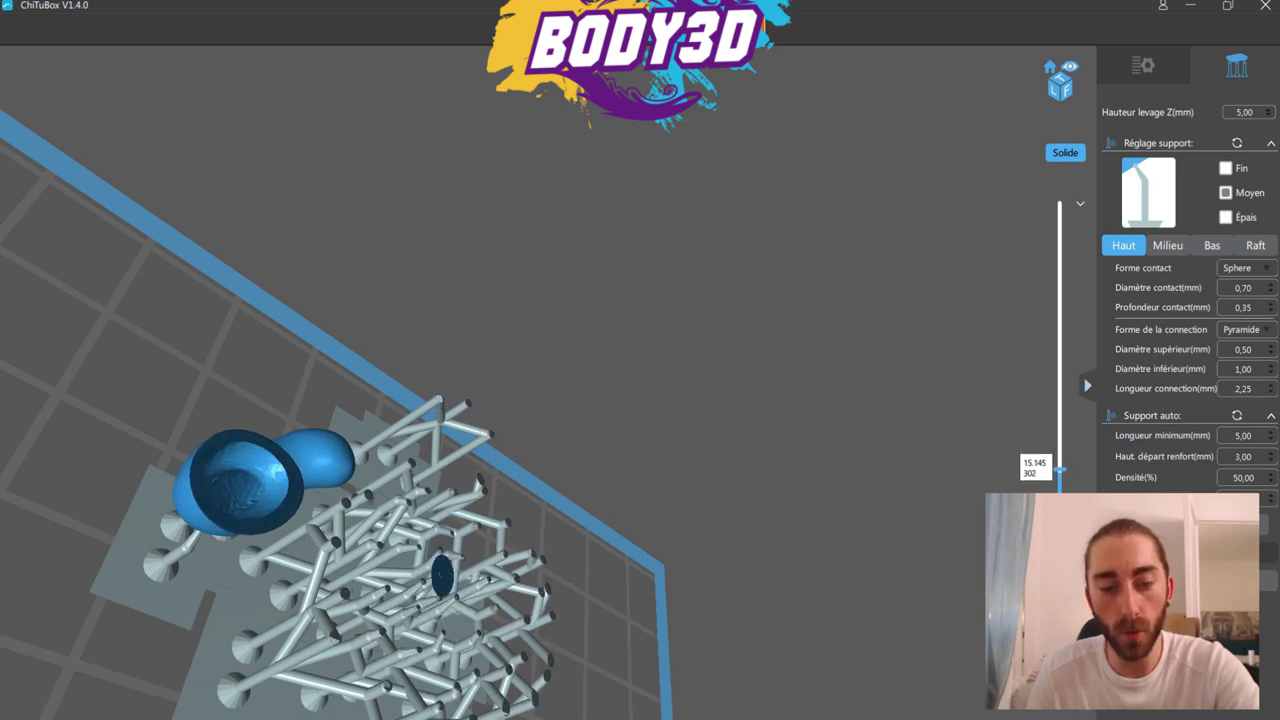
key(Up)
key(Up)
key(Up)
key(Up)
scroll(615, 420, down, 3)
key(Up)
key(Up)
key(Up)
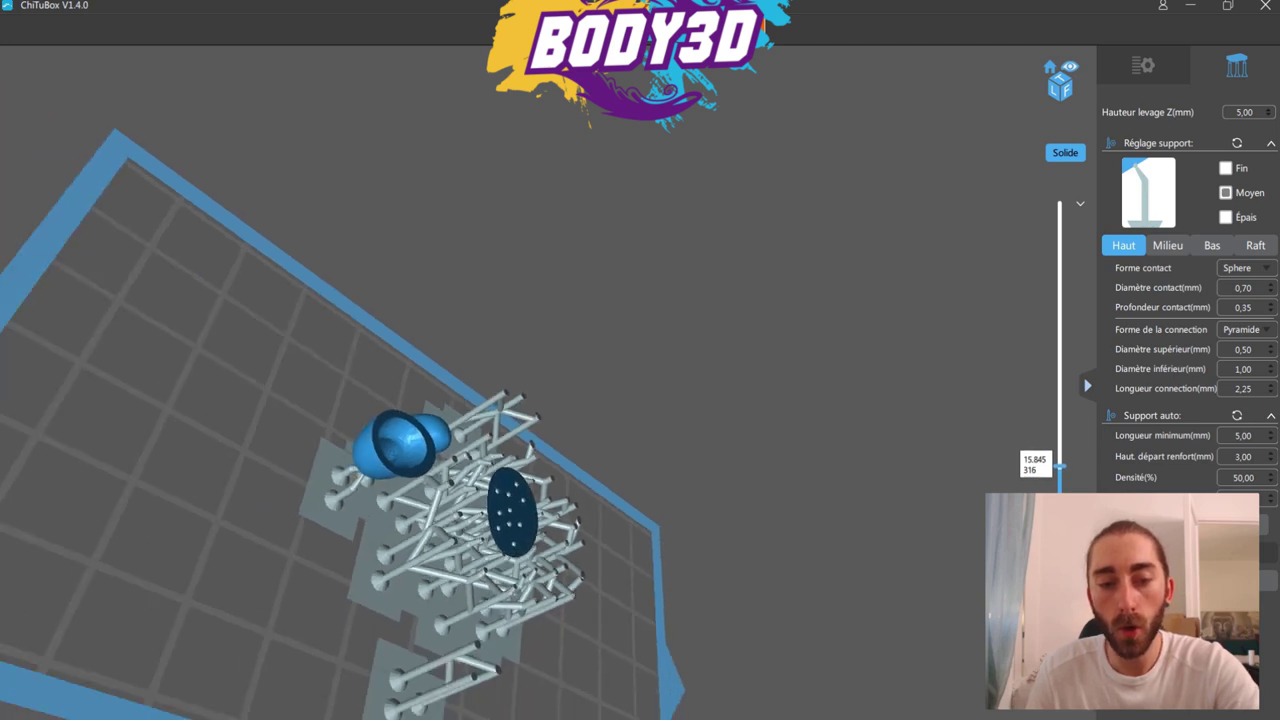
key(Up)
key(Up)
key(Up)
key(Up)
key(Up)
key(Up)
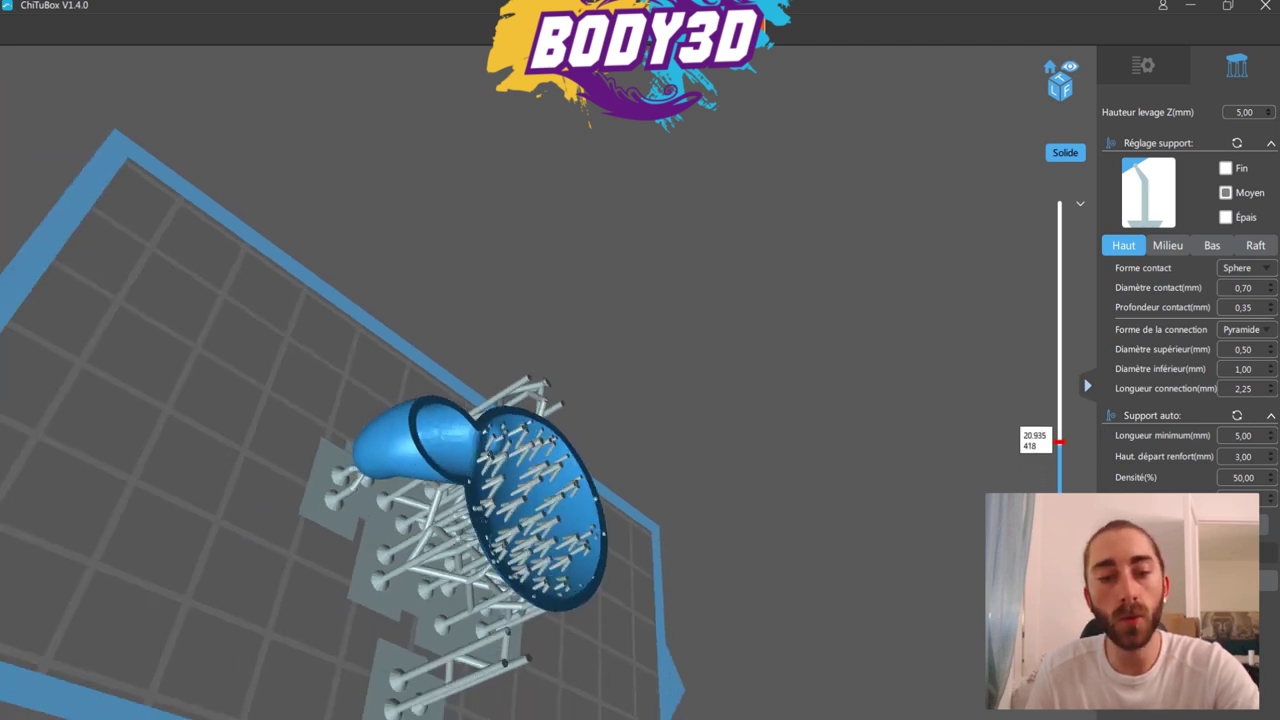
key(Up)
key(Up)
key(Up)
key(Up)
key(Up)
key(Up)
key(Up)
key(Up)
key(Up)
key(Up)
key(Up)
key(Up)
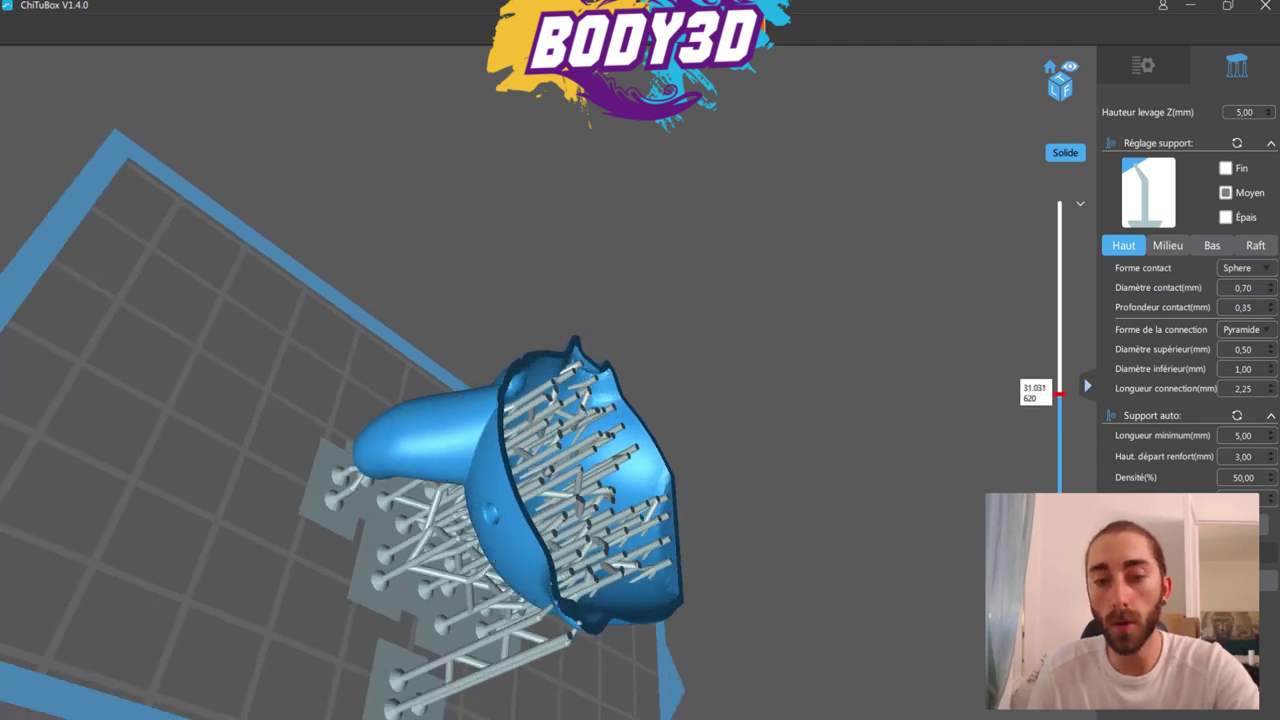
key(Up)
key(Up)
key(Up)
key(Up)
key(Up)
key(Up)
key(Up)
key(Up)
key(Up)
key(Up)
key(Up)
key(Up)
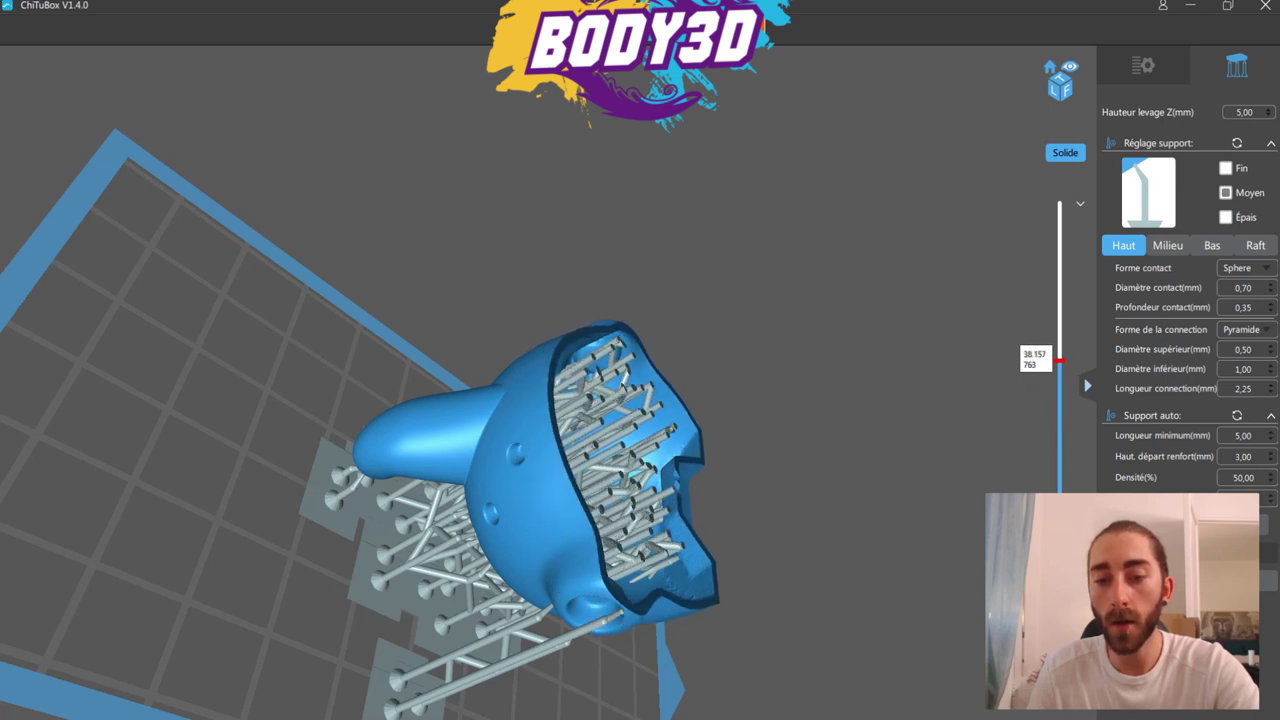
key(Up)
key(Up)
key(Up)
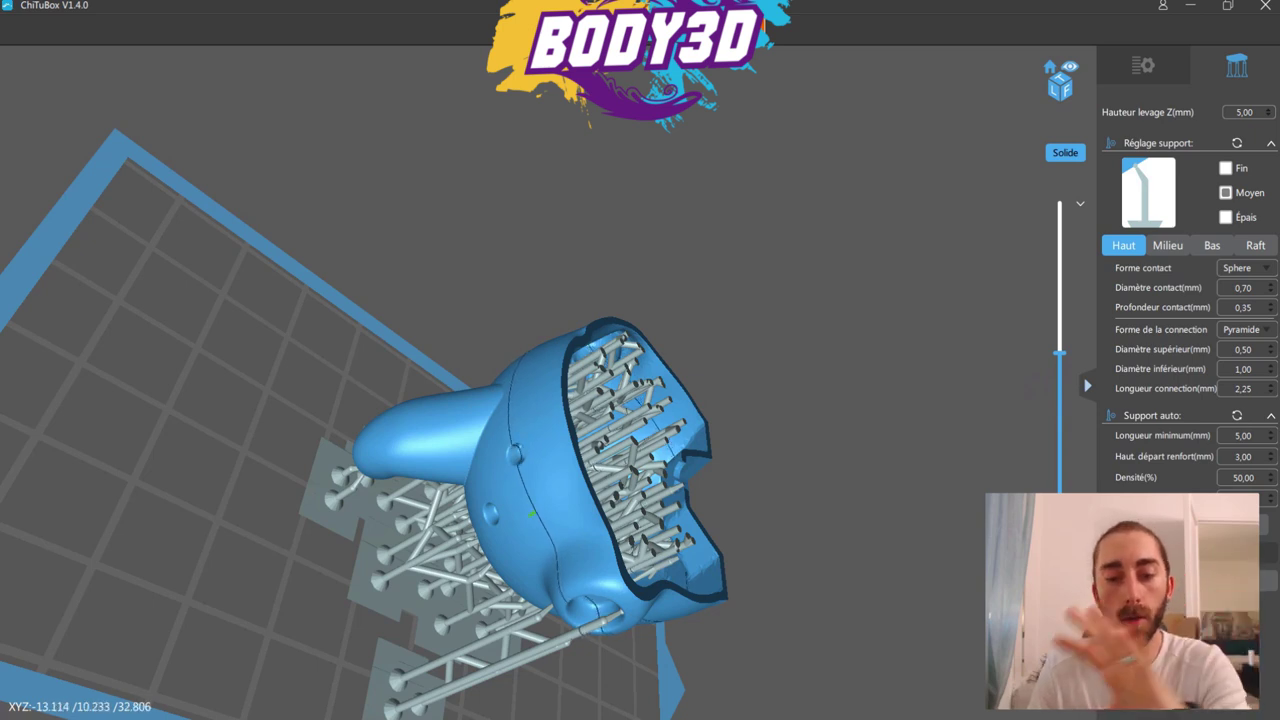
Raise the layer slider to layer 1107 and orbit to check the whole supported head
drag(1060, 353, 1060, 303)
right_drag(640, 400, 590, 400)
drag(1060, 303, 1060, 203)
scroll(500, 420, down, 4)
mouse_move(422, 372)
right_down()
mouse_move(440, 380)
mouse_move(400, 390)
mouse_move(430, 398)
mouse_move(418, 402)
mouse_move(470, 386)
mouse_move(440, 396)
mouse_move(455, 390)
right_up()
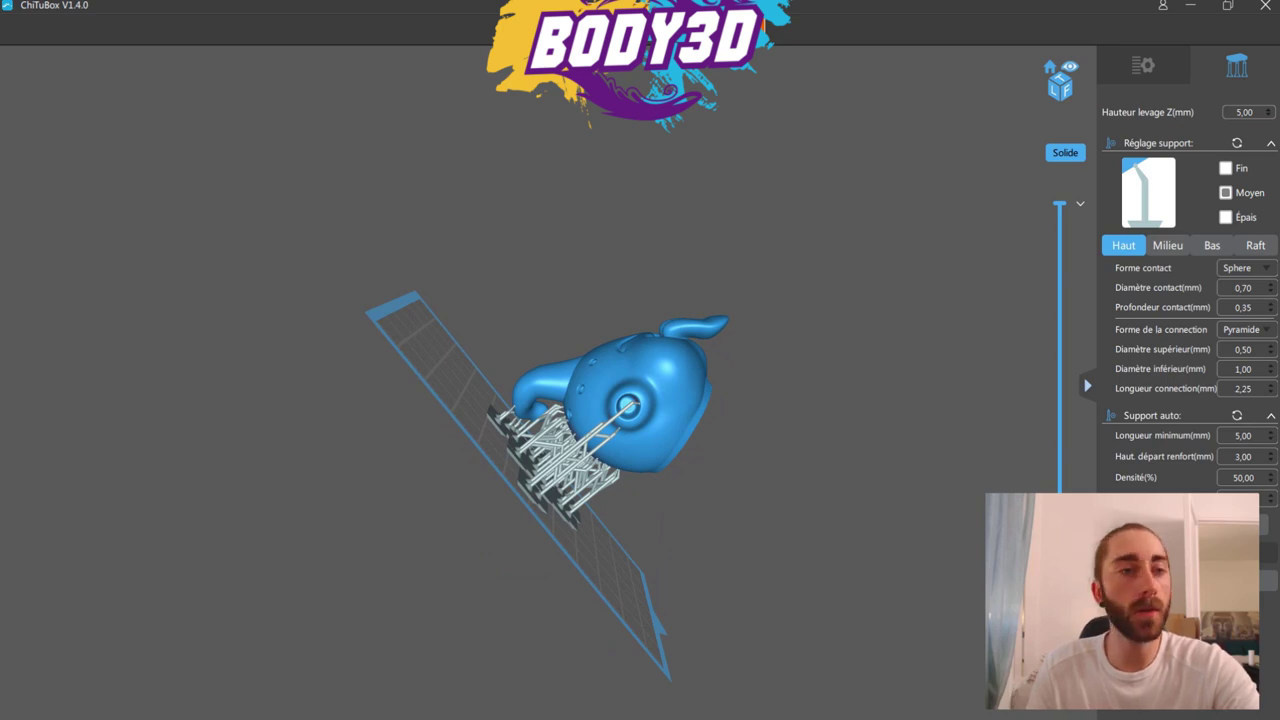
Leave support mode and export the supported head, overwriting the saved model file
click(1143, 65)
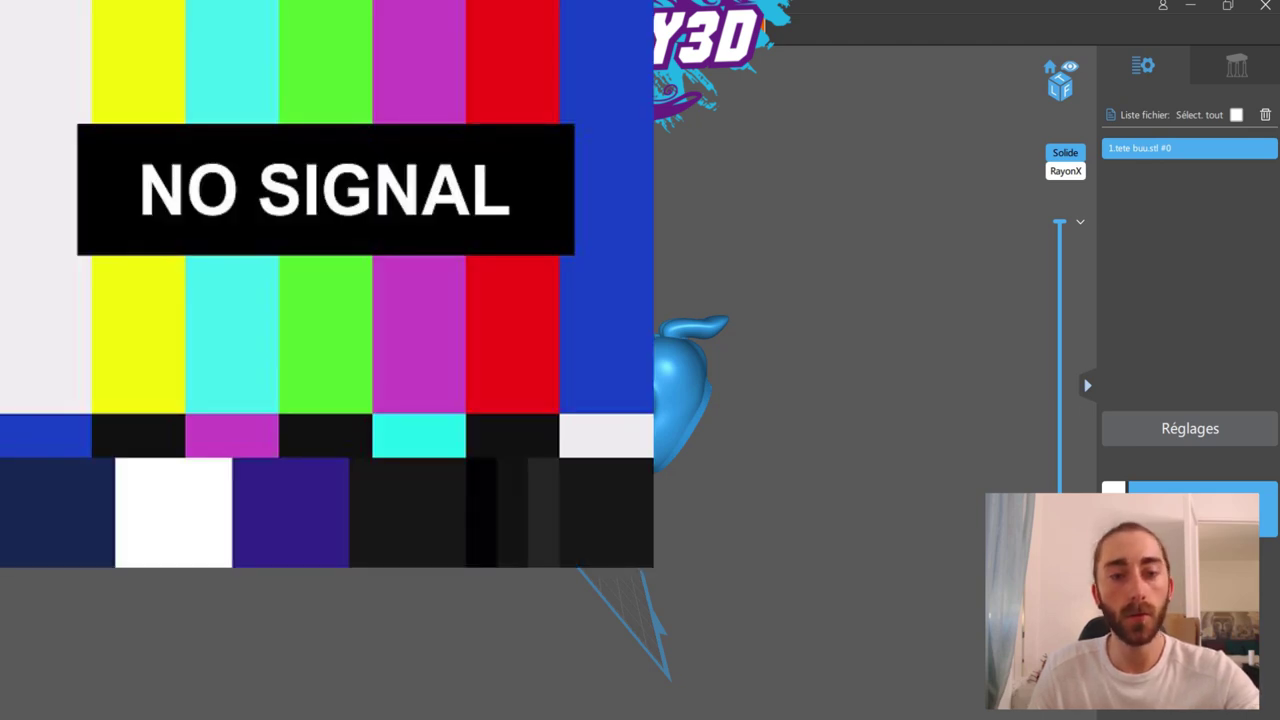
key(Return)
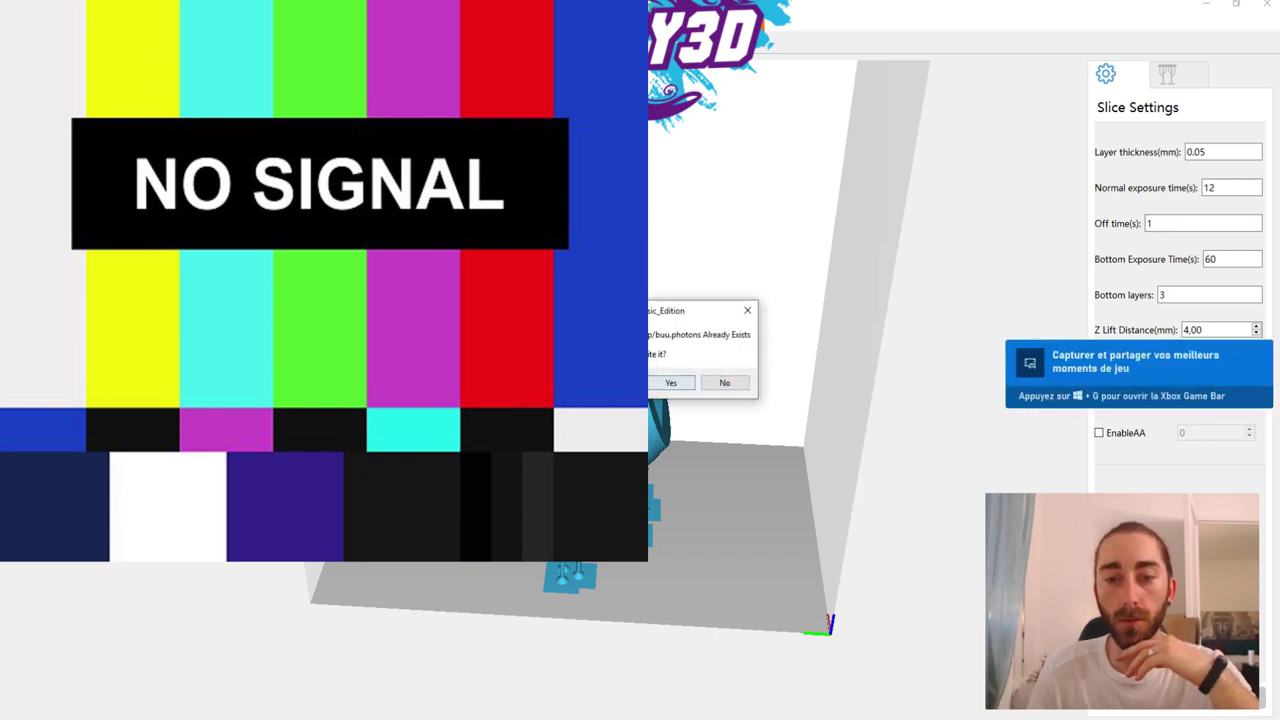
Overwrite the existing buu.photons file and start slicing to Photon format
click(667, 381)
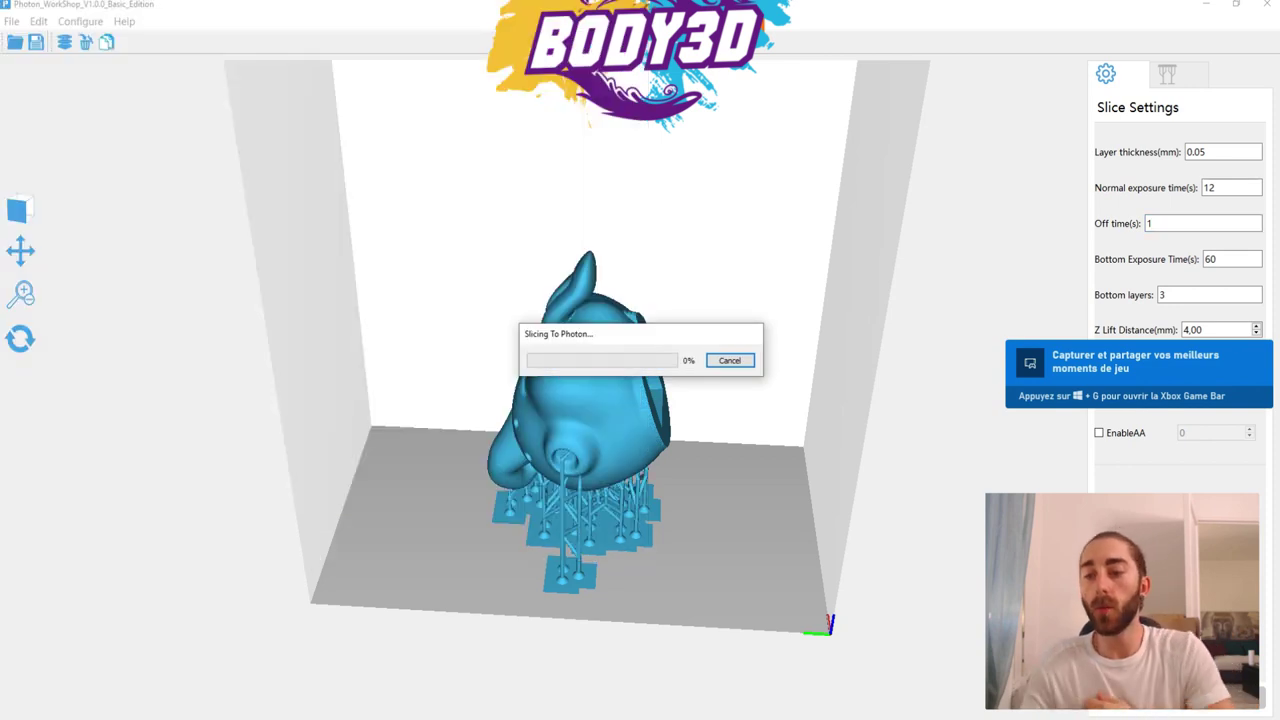